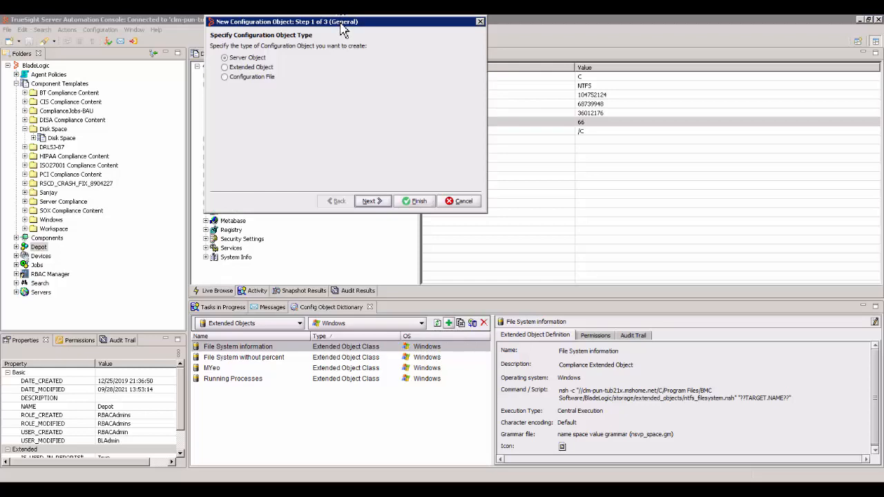
Start a new Extended Object configuration object and name it File_system_information
{"action": "left_click_drag", "start_coordinate": [343, 27], "coordinate": [345, 64]}
{"action": "left_click", "coordinate": [250, 105]}
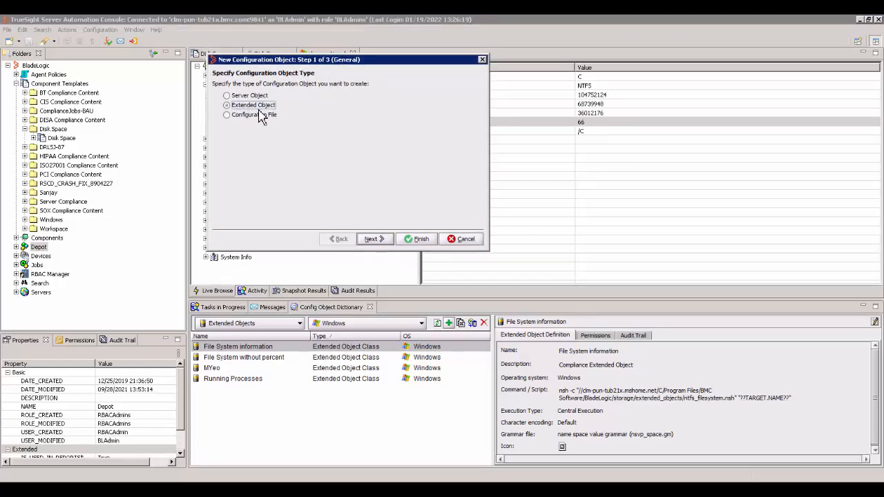
{"action": "left_click", "coordinate": [371, 239]}
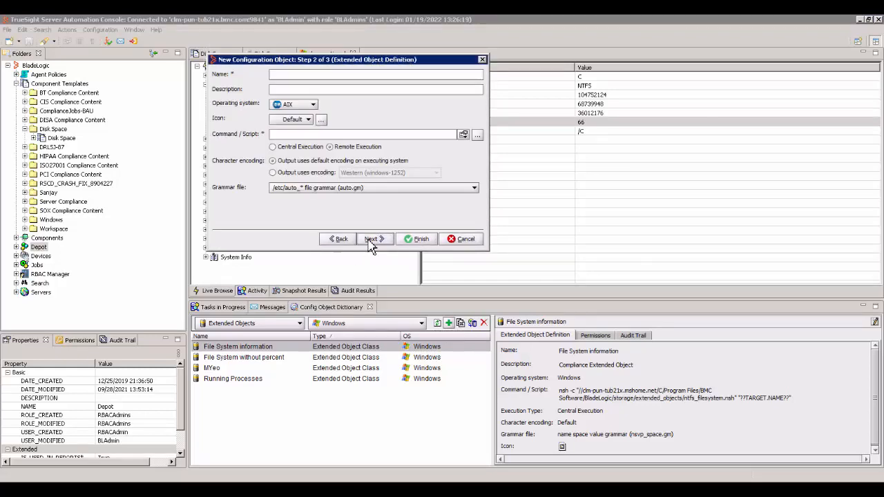
{"action": "left_click", "coordinate": [305, 76]}
{"action": "type", "text": "File_system_information"}
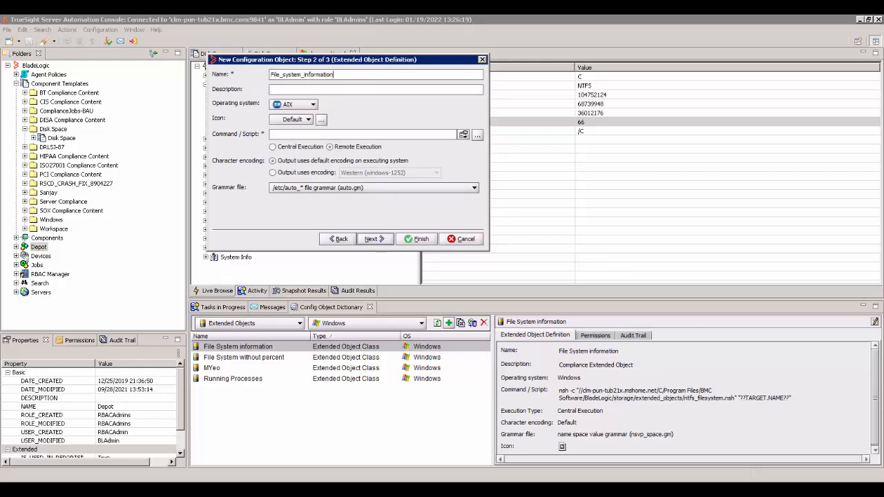
Set the new object's operating system to Windows and paste the nsh command that runs ntfs_filesystem.nsh with "??TARGET.NAME??" as its script
{"action": "left_click_drag", "start_coordinate": [331, 60], "coordinate": [329, 70]}
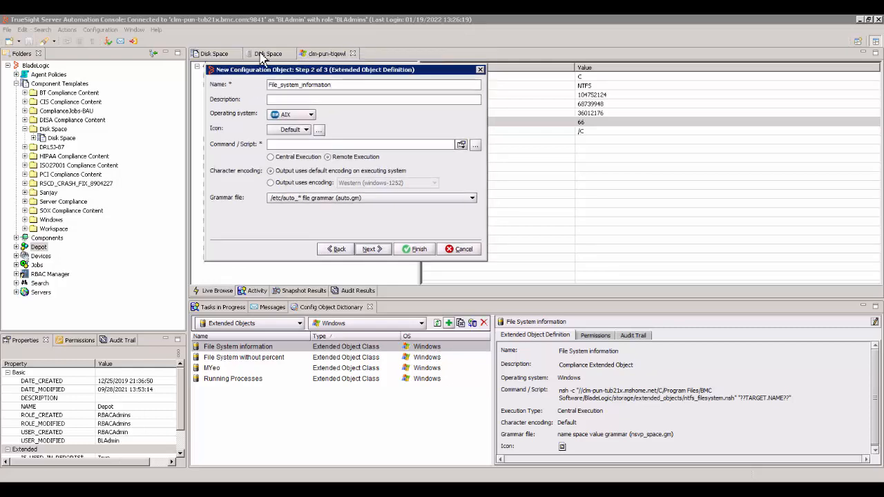
{"action": "left_click", "coordinate": [295, 115]}
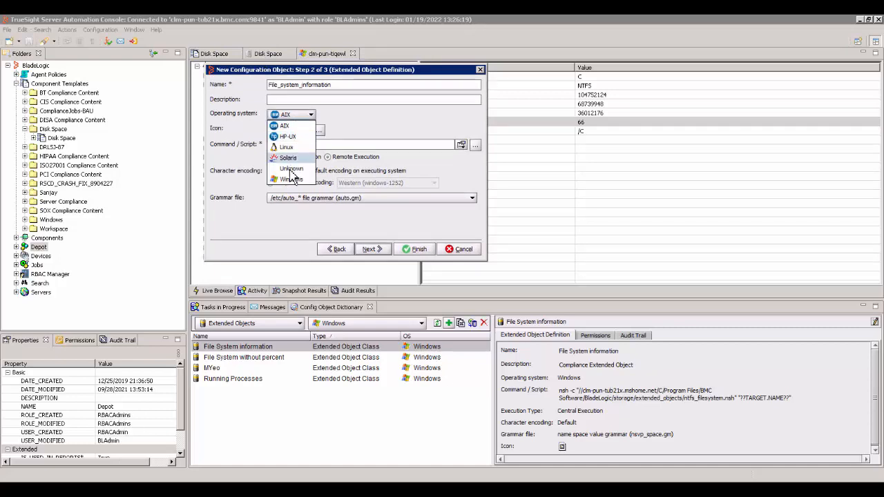
{"action": "left_click", "coordinate": [291, 179]}
{"action": "left_click", "coordinate": [288, 145]}
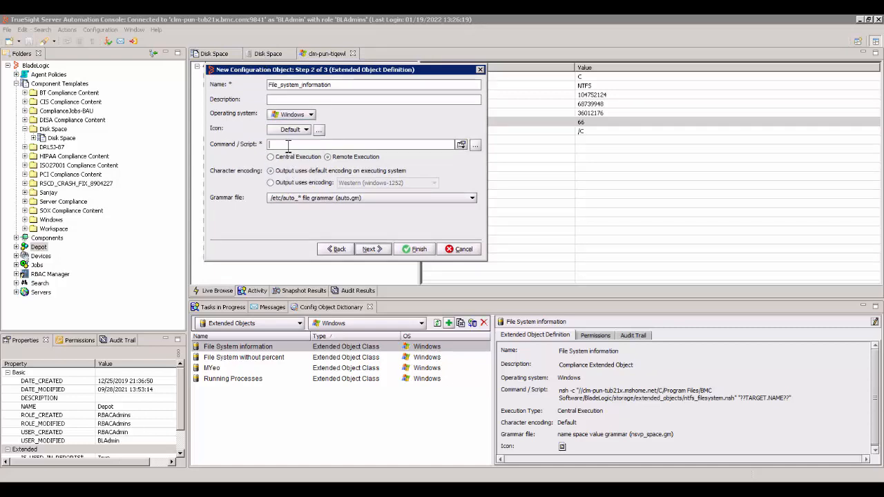
{"action": "key", "text": "ctrl+v"}
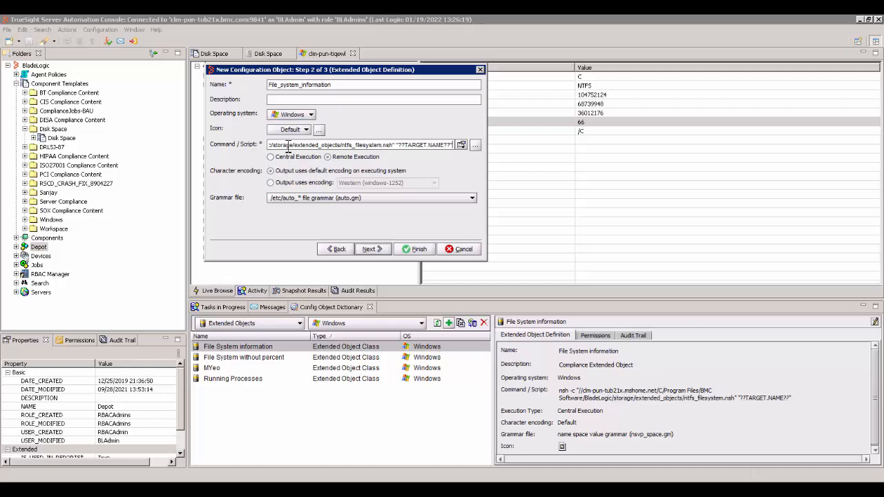
Widen the wizard to read the full command, and review the ntfs_filesystem_without_percent.nsh script in Notepad++
{"action": "left_click_drag", "start_coordinate": [487, 261], "coordinate": [720, 366]}
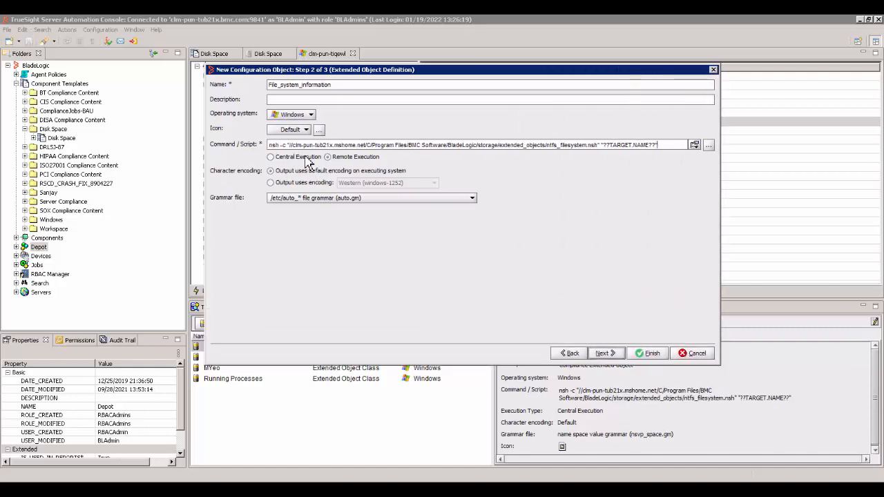
{"action": "left_click", "coordinate": [208, 486]}
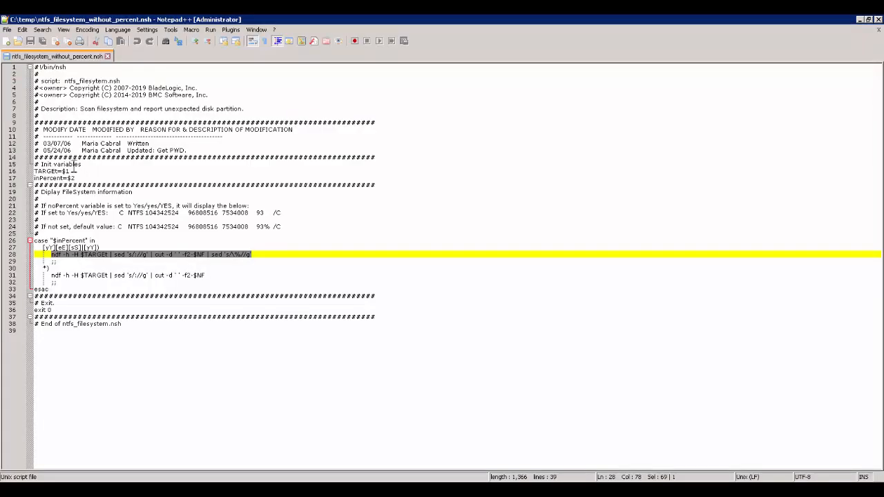
{"action": "left_click", "coordinate": [172, 340]}
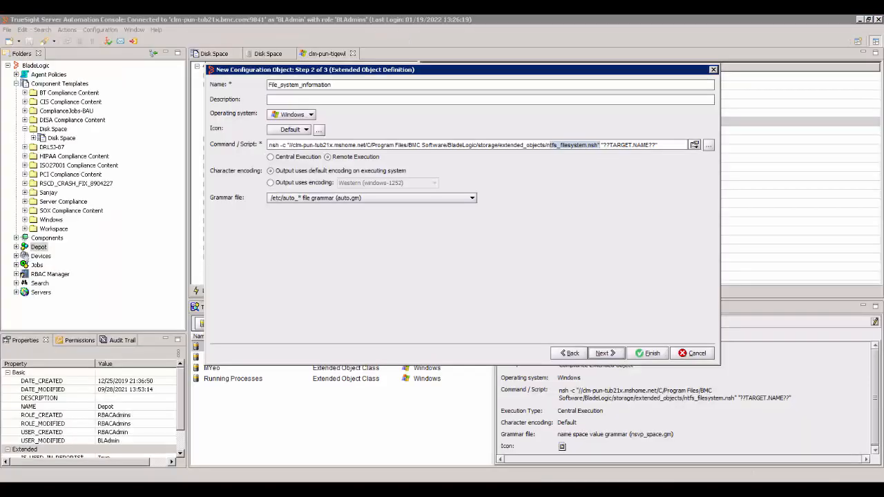
Choose the hosts file grammar (hosts.gm) and Central Execution for the new object, and cancel its creation
{"action": "left_click", "coordinate": [366, 198]}
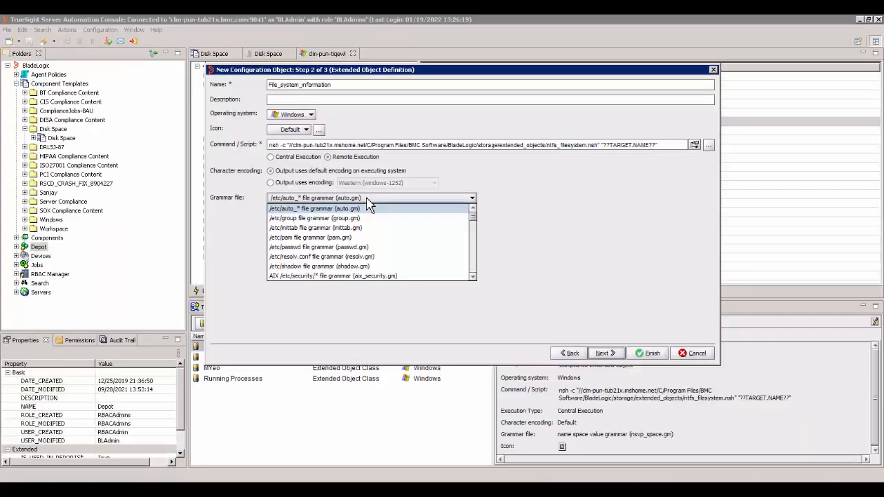
{"action": "key", "text": "h"}
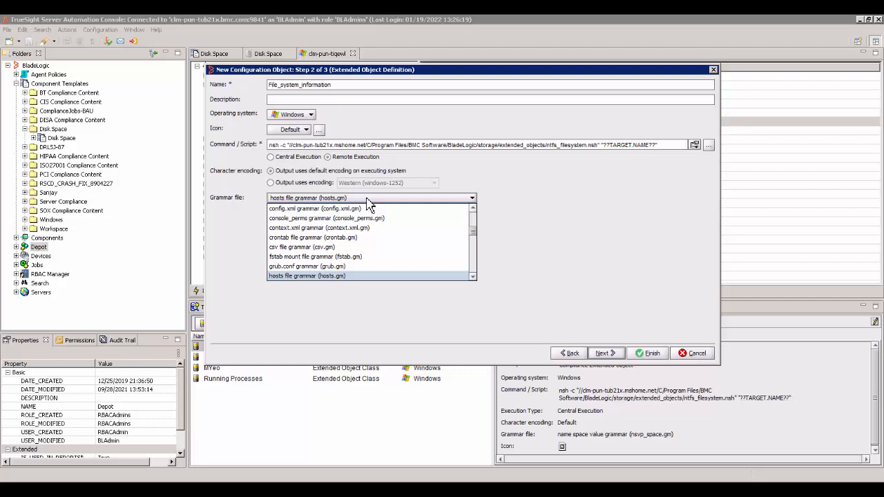
{"action": "left_click", "coordinate": [362, 277]}
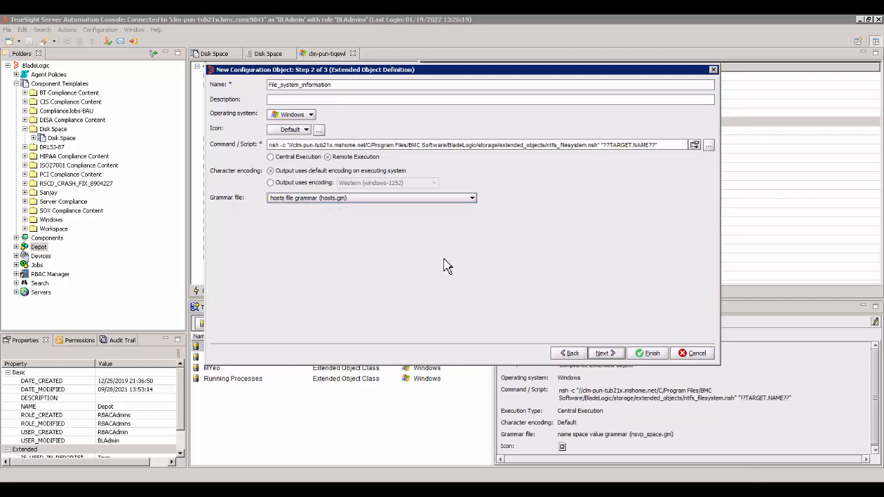
{"action": "left_click", "coordinate": [288, 157]}
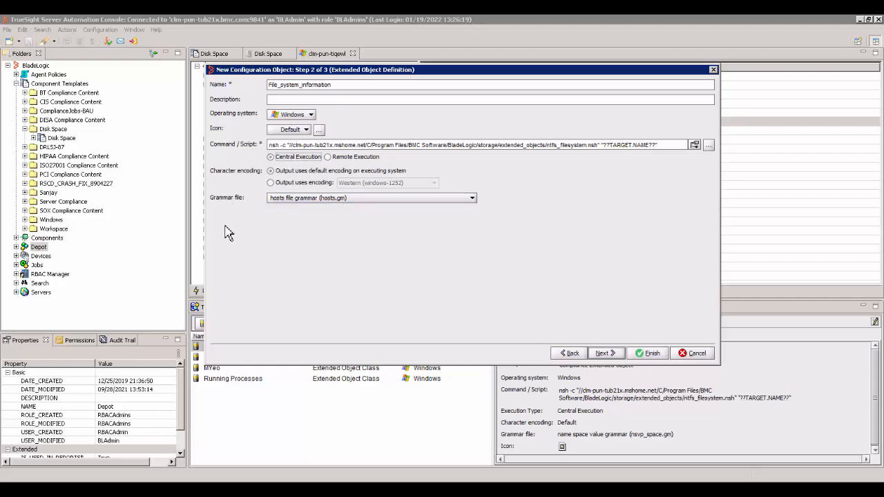
{"action": "left_click", "coordinate": [691, 352]}
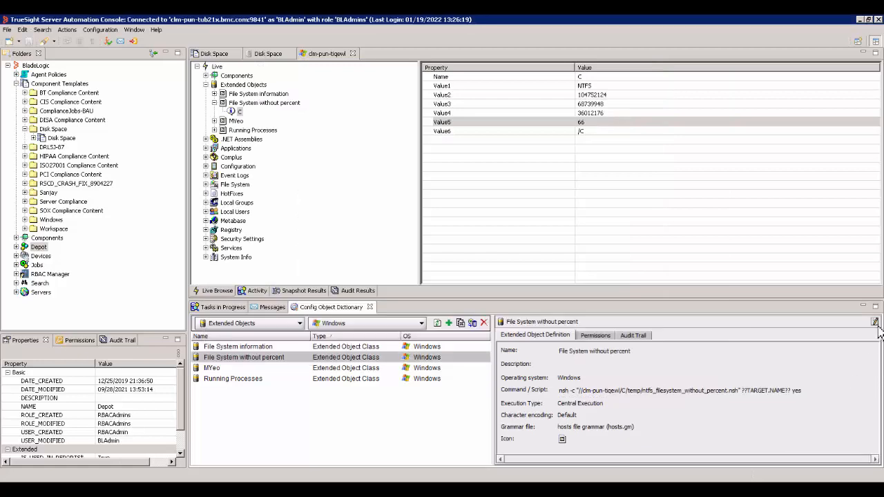
Review the editable definition of the existing File System without percent extended object and close it without changes
{"action": "left_click", "coordinate": [874, 322]}
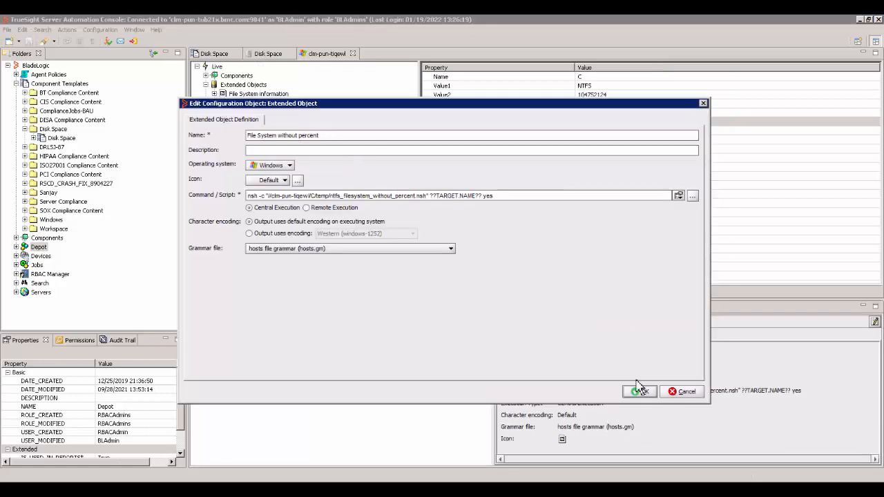
{"action": "left_click", "coordinate": [684, 392]}
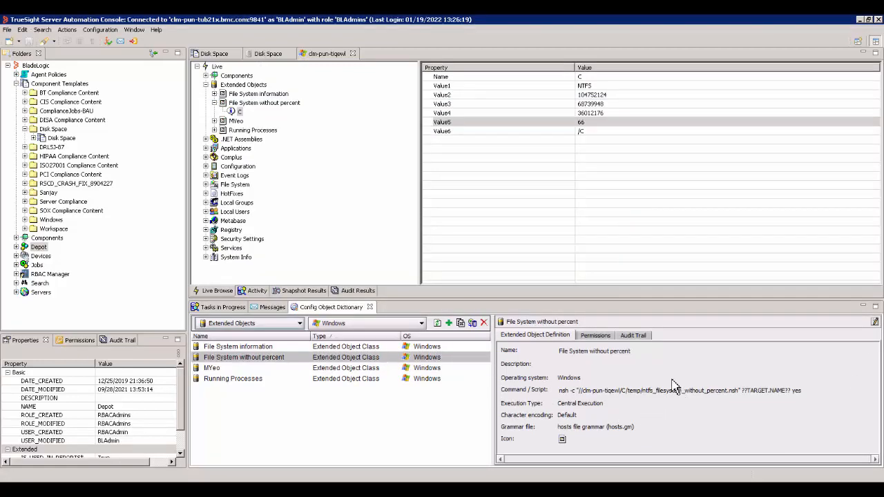
Examine the C drive entry of File System without percent in the live server browse, focusing on Value5
{"action": "left_click", "coordinate": [218, 67]}
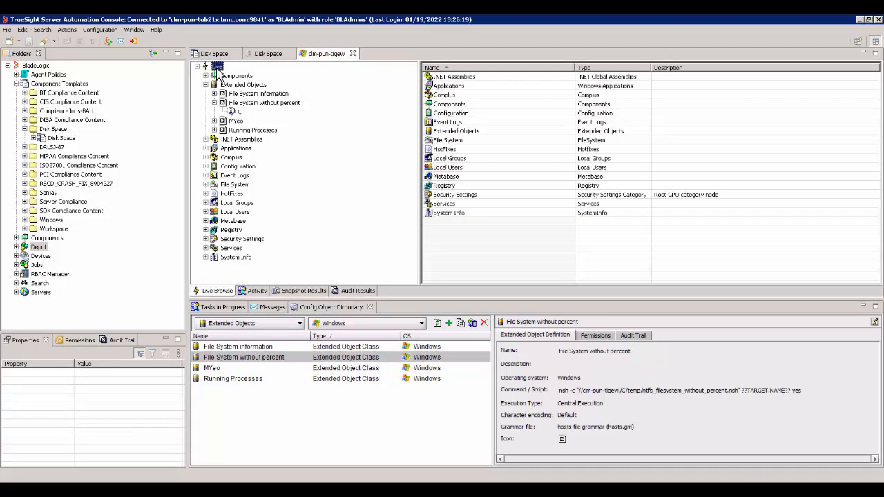
{"action": "left_click", "coordinate": [278, 106]}
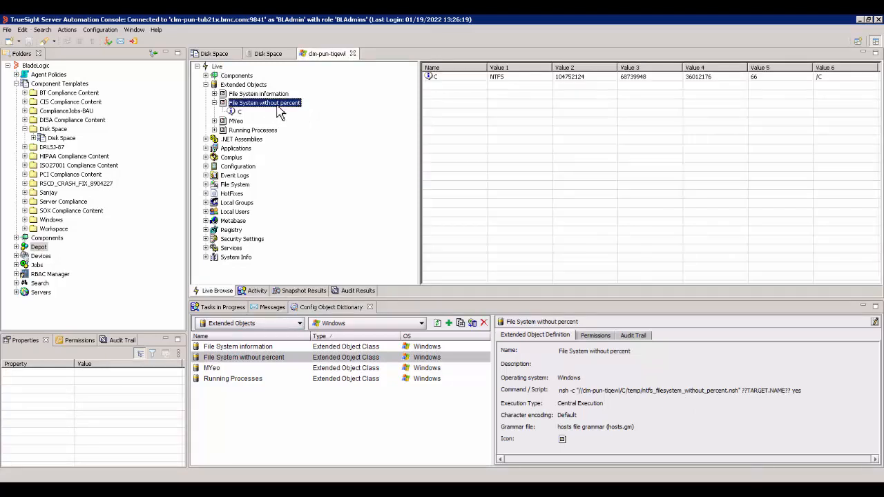
{"action": "left_click", "coordinate": [236, 114]}
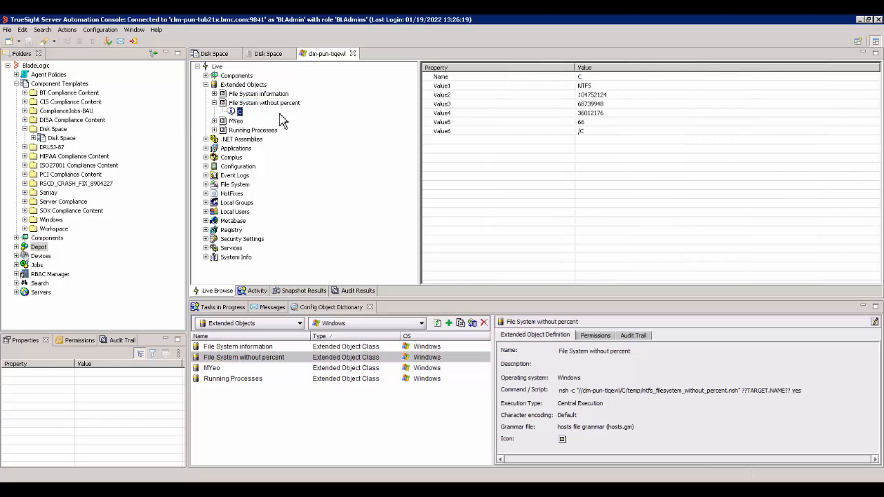
{"action": "left_click", "coordinate": [605, 123]}
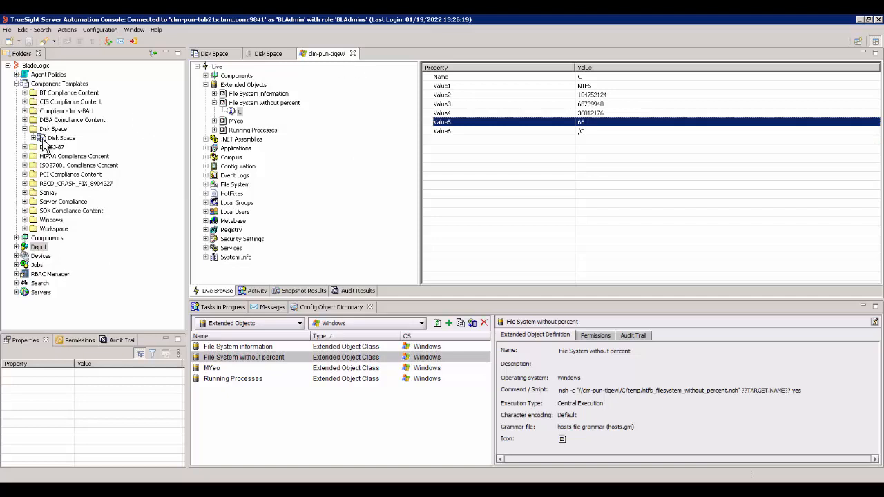
Open the Disk Space component template for editing and collapse its component list
{"action": "left_click", "coordinate": [58, 140]}
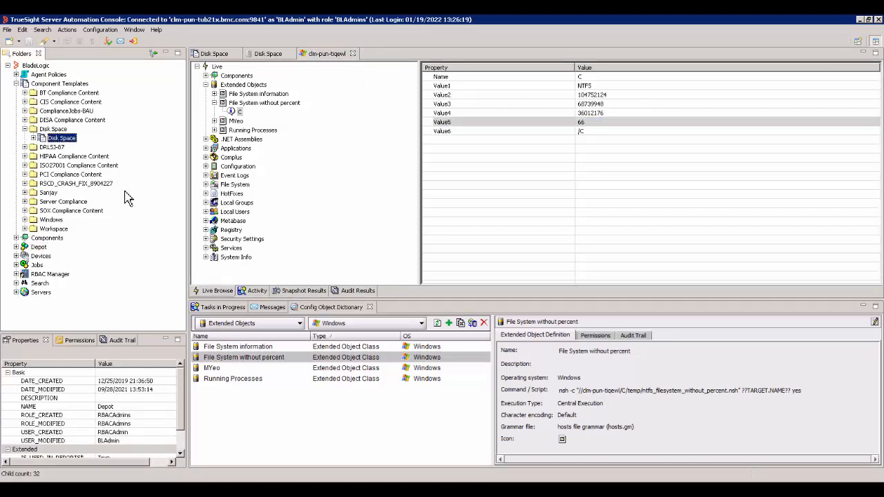
{"action": "double_click", "coordinate": [64, 141]}
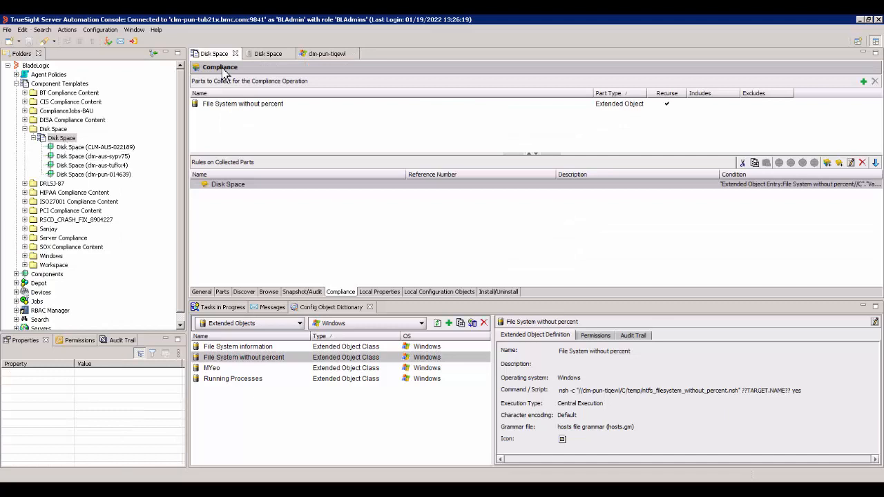
{"action": "left_click", "coordinate": [33, 138]}
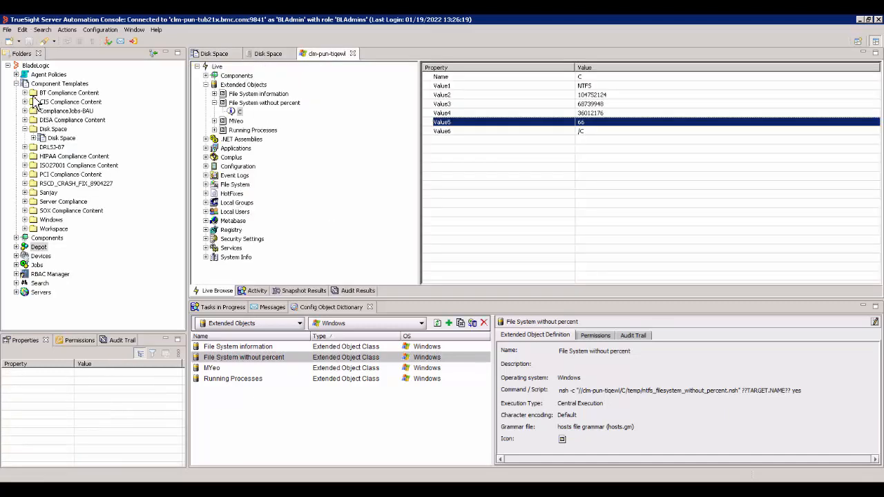
{"action": "double_click", "coordinate": [56, 139]}
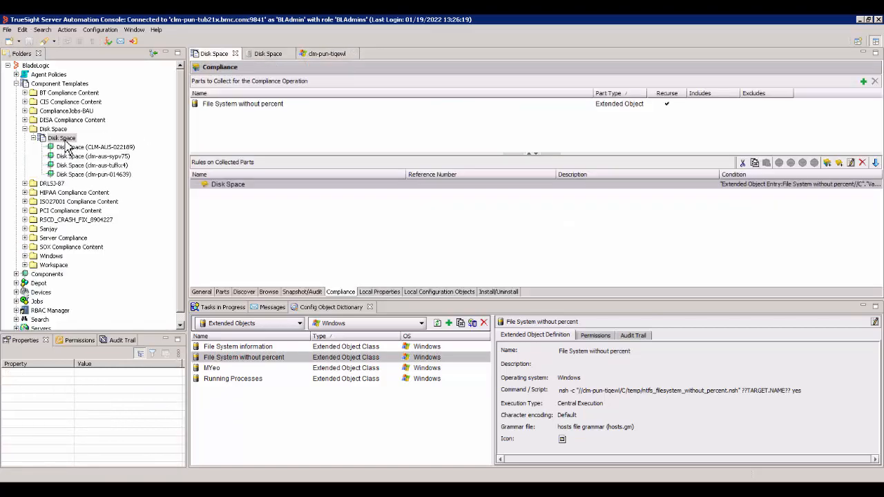
{"action": "left_click", "coordinate": [33, 138]}
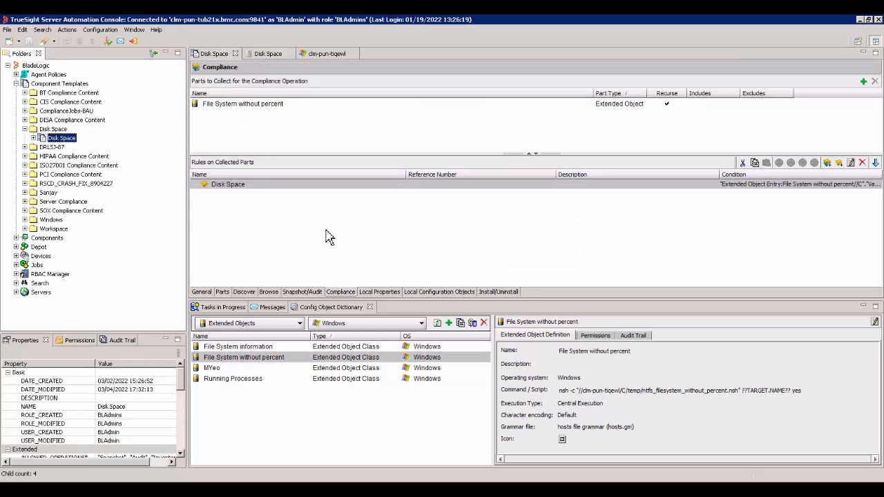
Try to add the File System without percent extended object from server clm-pun-tudl71 to the Disk Space template's parts
{"action": "left_click", "coordinate": [221, 292]}
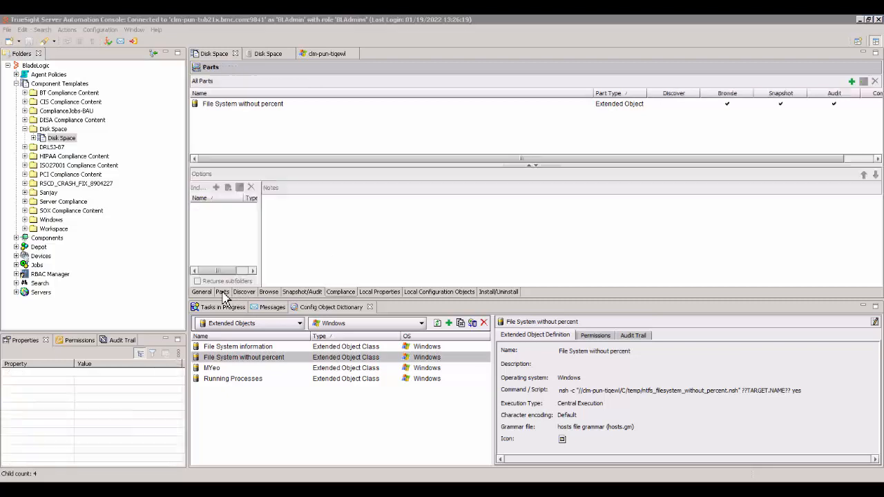
{"action": "left_click", "coordinate": [850, 82]}
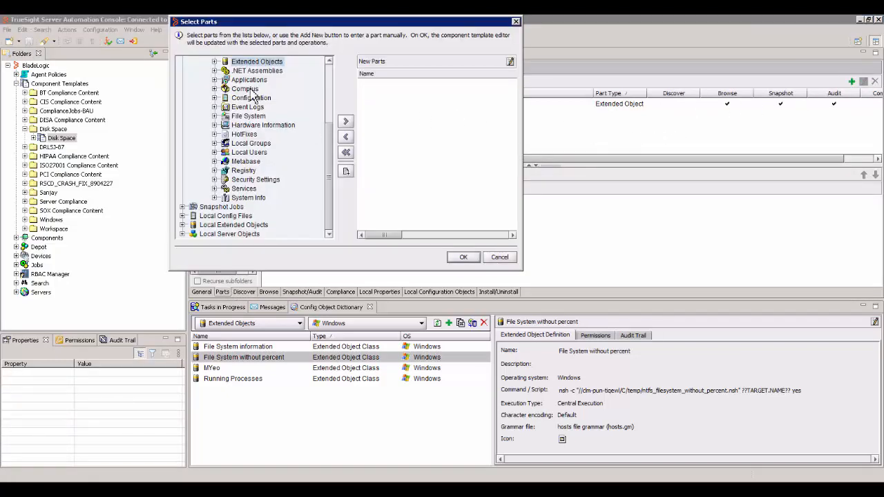
{"action": "left_click_drag", "start_coordinate": [328, 142], "coordinate": [330, 118]}
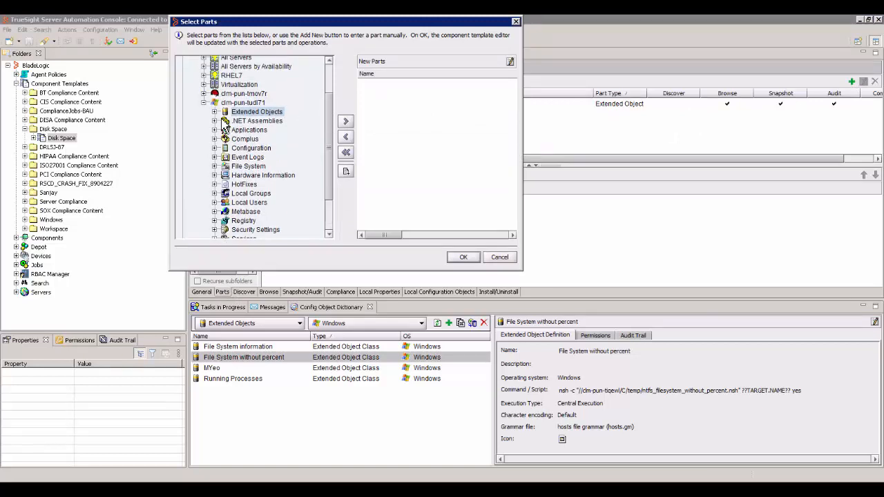
{"action": "left_click", "coordinate": [214, 111]}
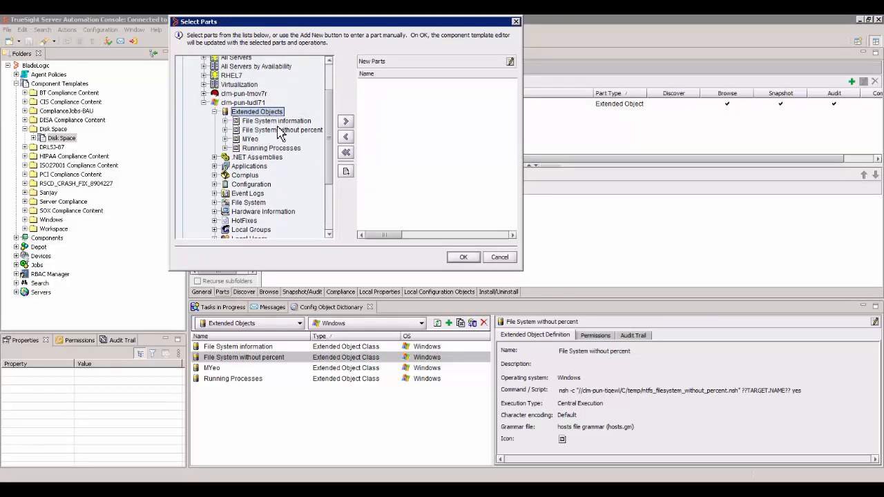
{"action": "left_click", "coordinate": [279, 130]}
{"action": "left_click", "coordinate": [346, 122]}
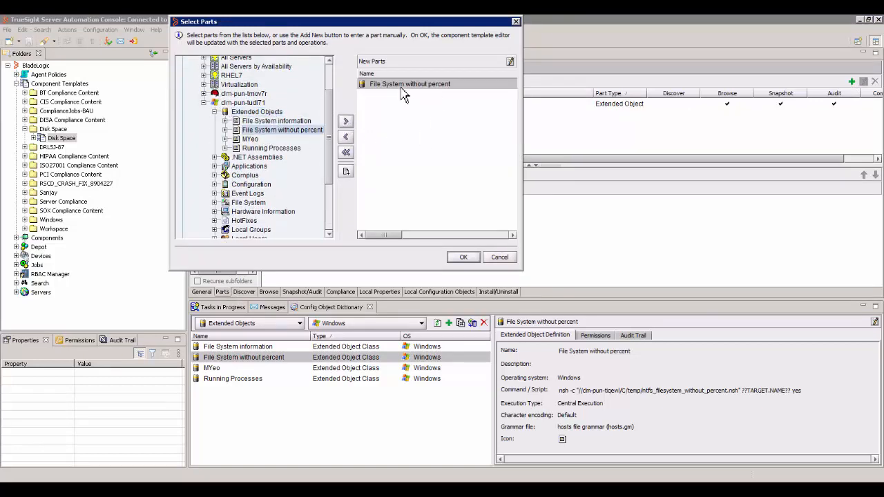
{"action": "left_click", "coordinate": [461, 257]}
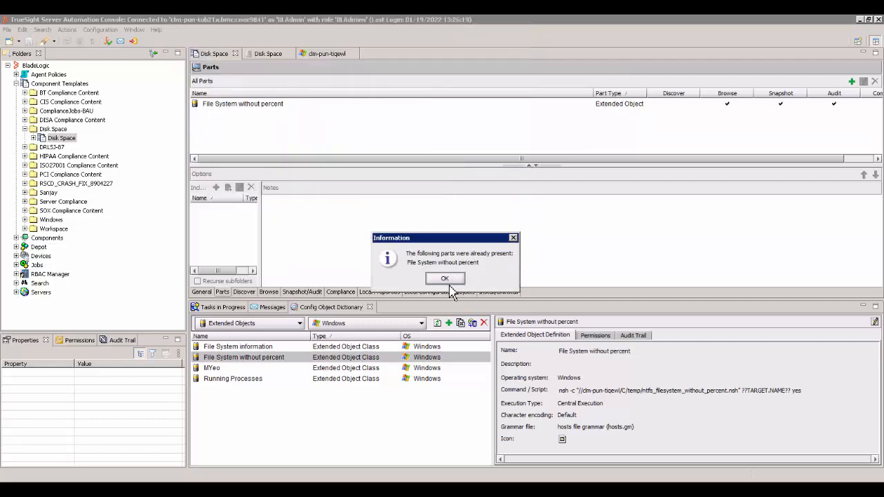
{"action": "left_click", "coordinate": [447, 280]}
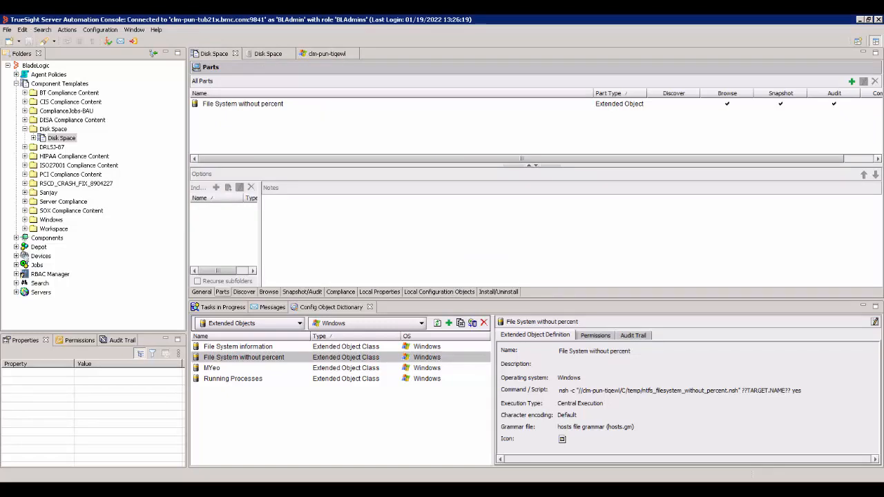
Open the Disk Space template's compliance rules and review the existing Disk Space rule's general details and rule definition
{"action": "left_click", "coordinate": [341, 292]}
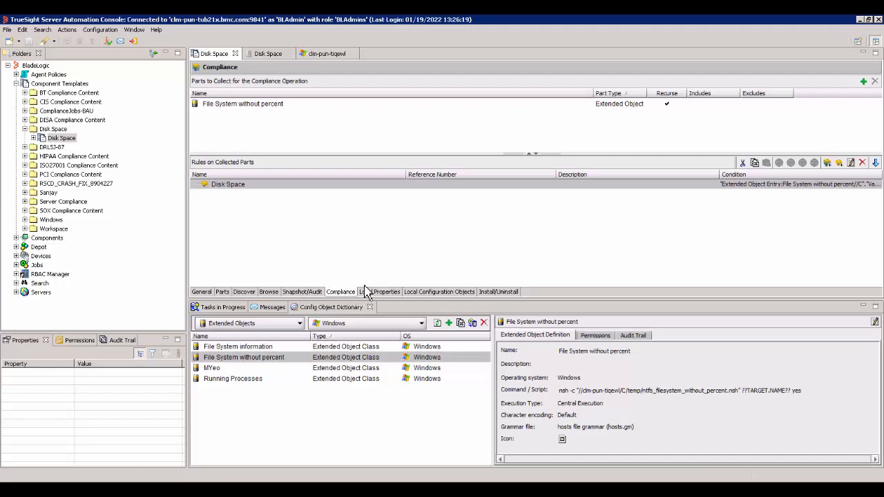
{"action": "left_click", "coordinate": [839, 163]}
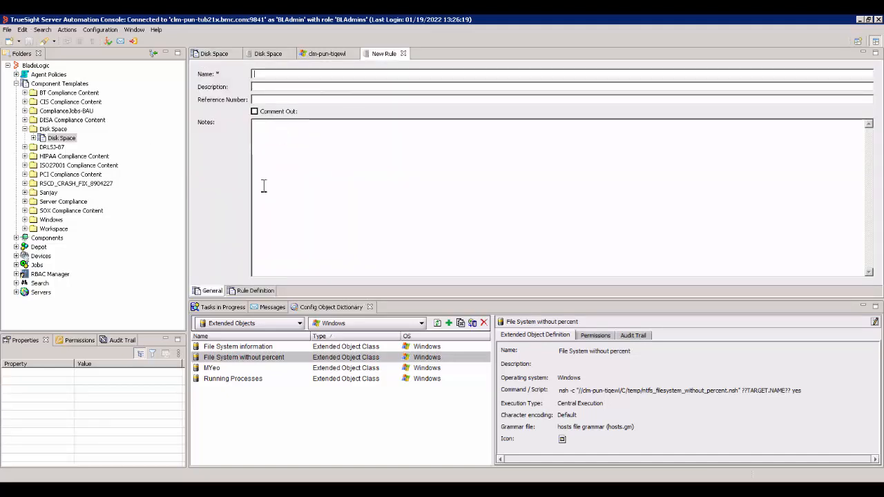
{"action": "left_click", "coordinate": [403, 53]}
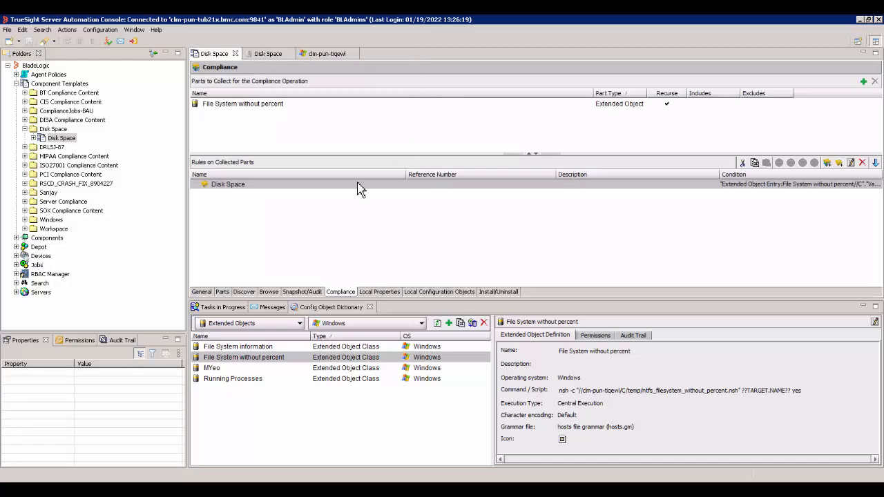
{"action": "double_click", "coordinate": [359, 189]}
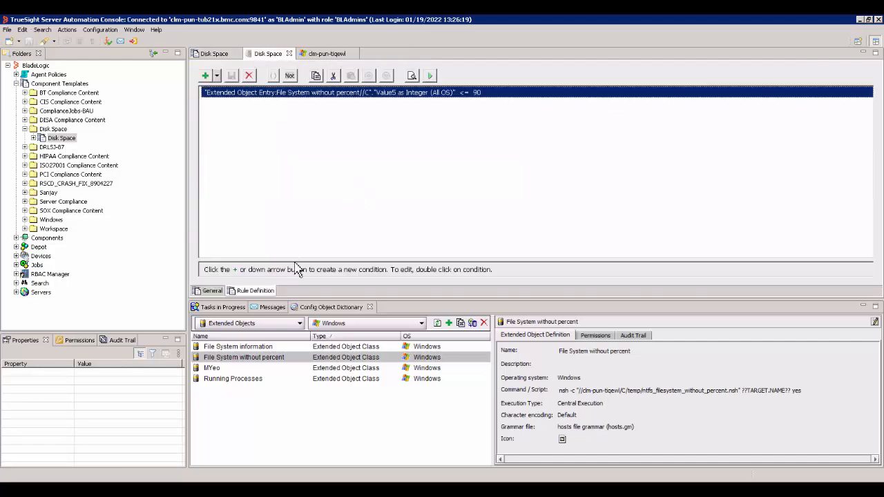
{"action": "left_click", "coordinate": [213, 292]}
{"action": "left_click", "coordinate": [243, 293]}
Try to add a basic condition requiring Value5 as Integer (All OS) of the File System without percent//C entry to be less than or equal to 90
{"action": "left_click", "coordinate": [217, 76]}
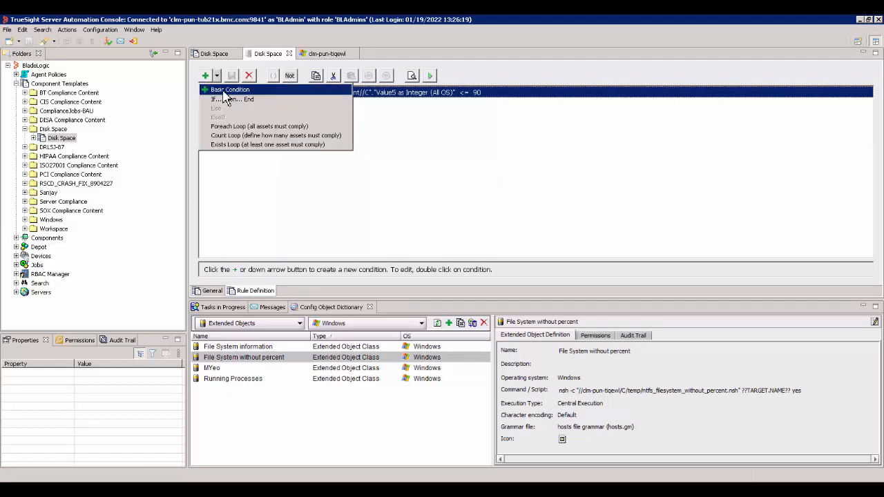
{"action": "left_click", "coordinate": [224, 90]}
{"action": "left_click", "coordinate": [460, 104]}
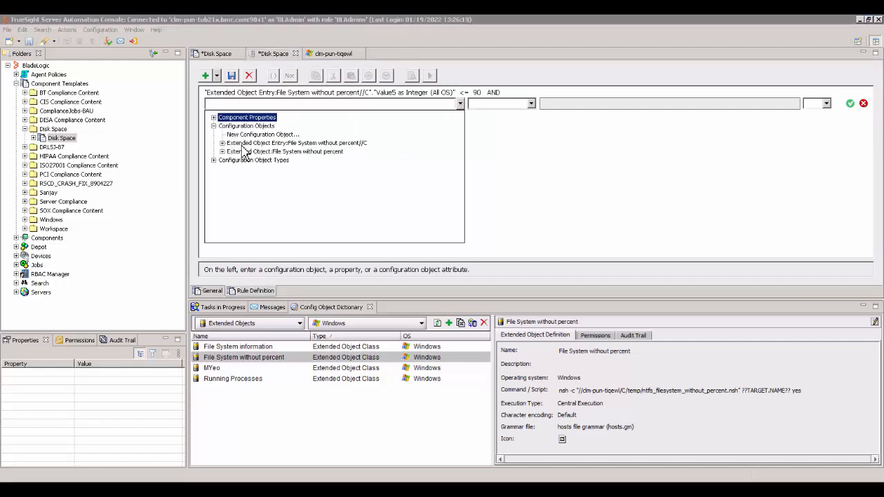
{"action": "left_click", "coordinate": [221, 143]}
{"action": "scroll", "coordinate": [305, 191], "scroll_direction": "down", "scroll_amount": 3}
{"action": "left_click", "coordinate": [258, 144]}
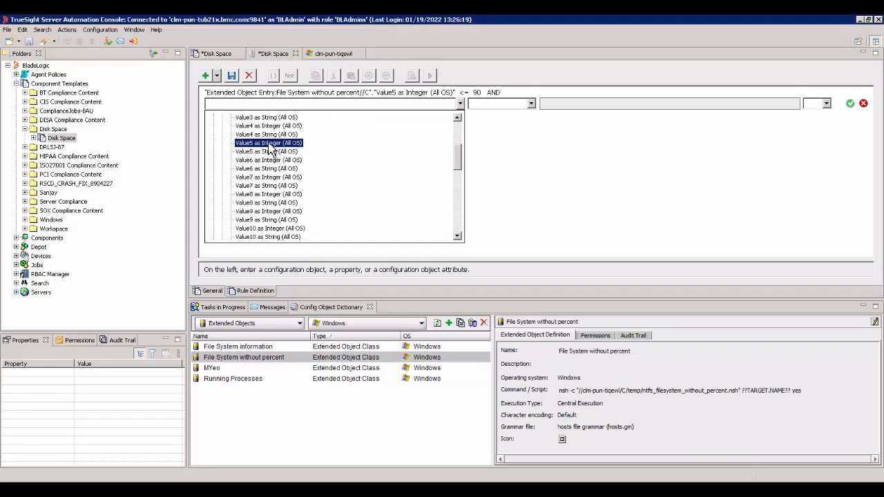
{"action": "left_click", "coordinate": [531, 103]}
{"action": "left_click", "coordinate": [507, 189]}
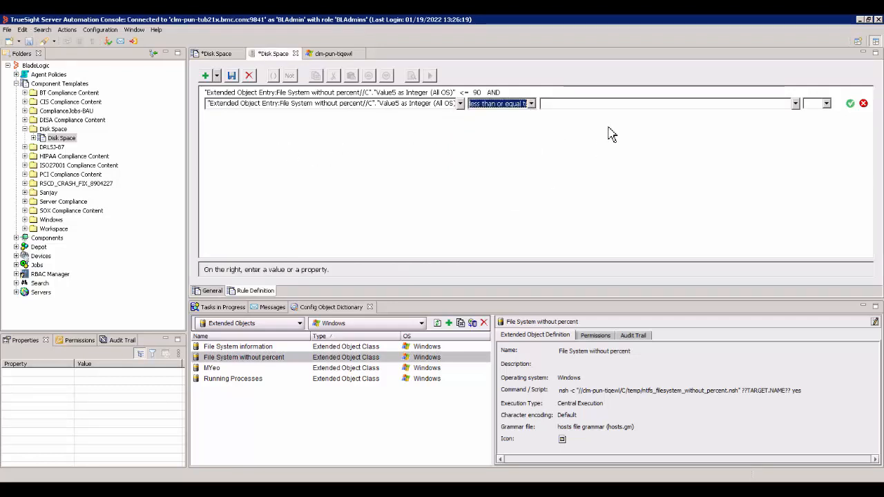
{"action": "left_click", "coordinate": [615, 104]}
{"action": "type", "text": "90"}
{"action": "left_click", "coordinate": [865, 105]}
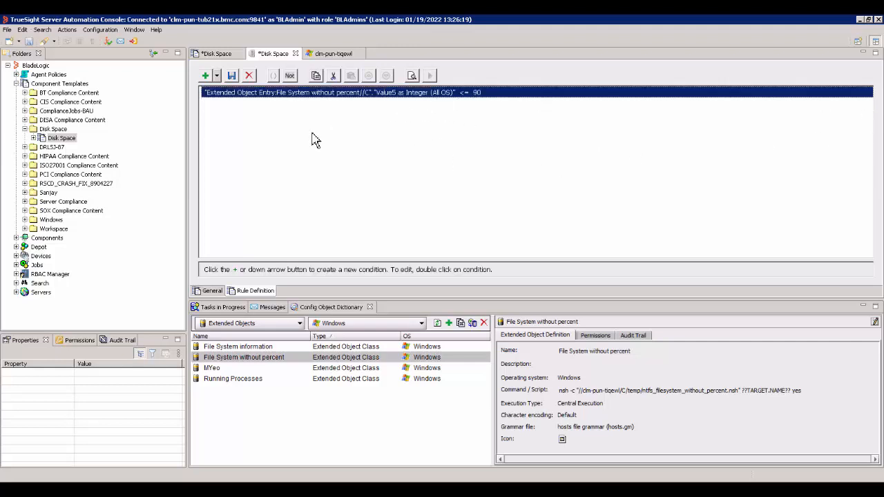
Test the Disk Space compliance rule against the components and examine the evaluated condition for clm-pun-014639
{"action": "left_click", "coordinate": [413, 76]}
{"action": "left_click", "coordinate": [202, 40]}
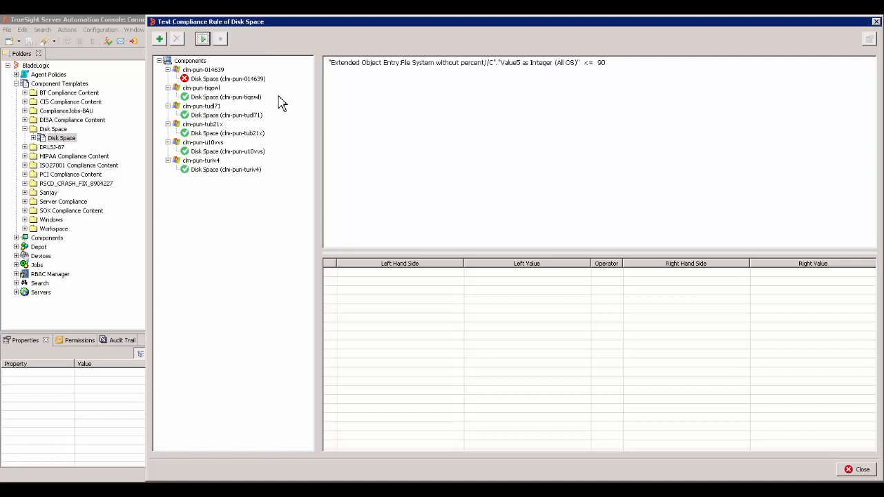
{"action": "left_click", "coordinate": [233, 80]}
{"action": "left_click", "coordinate": [428, 67]}
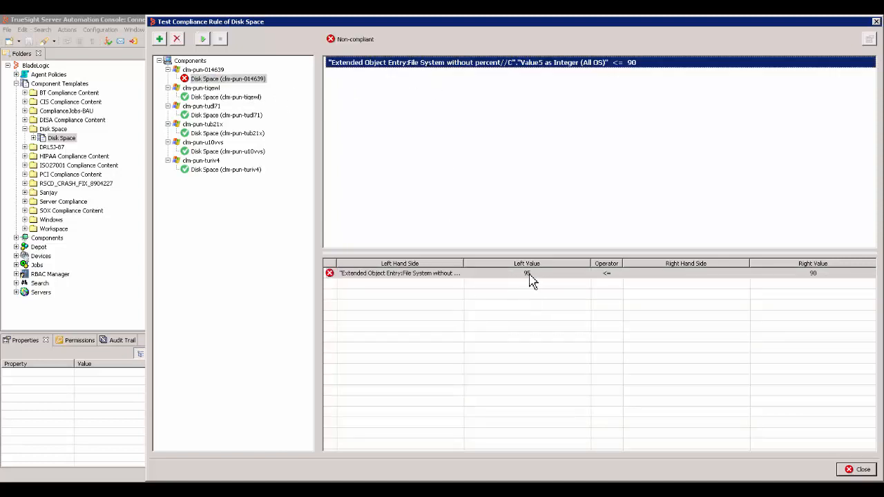
Examine the evaluated rule condition for the Disk Space component on clm-pun-tiqewl, including its left value
{"action": "left_click", "coordinate": [225, 97]}
{"action": "left_click", "coordinate": [201, 89]}
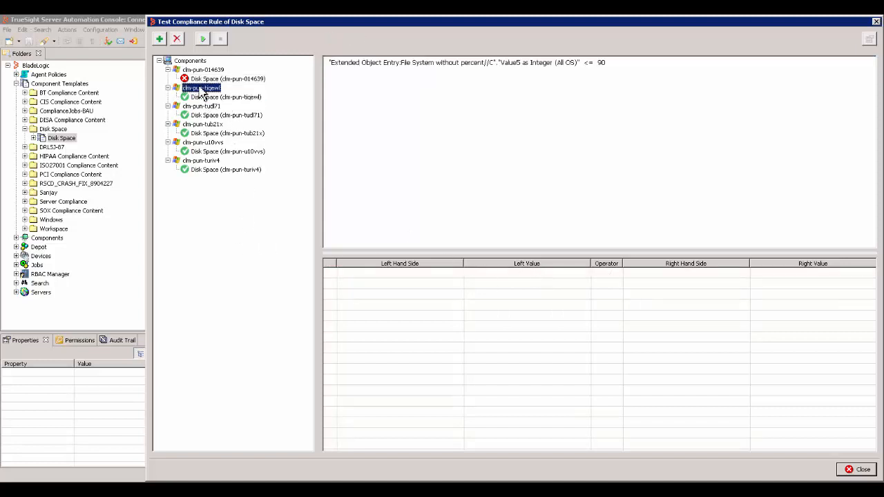
{"action": "left_click", "coordinate": [207, 98]}
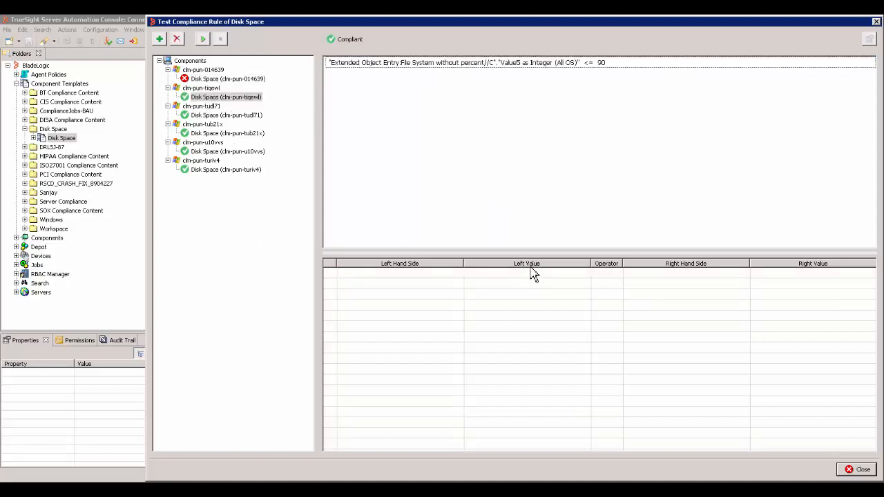
{"action": "left_click", "coordinate": [442, 64]}
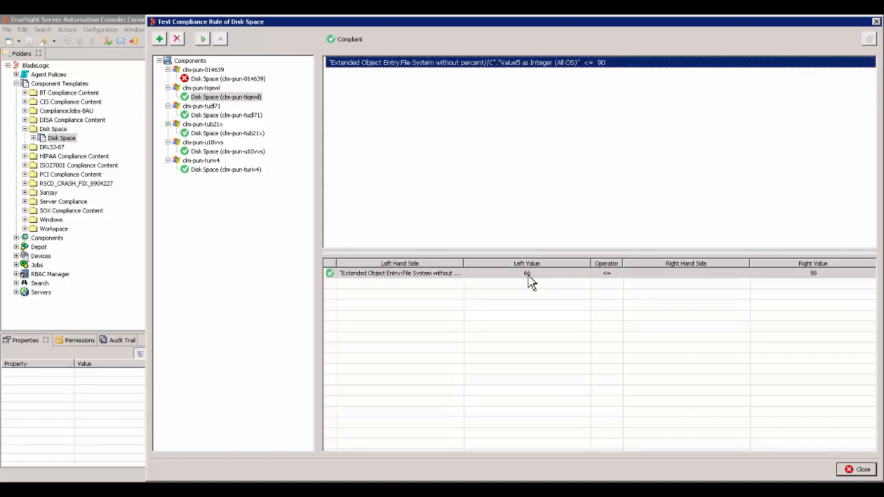
{"action": "left_click", "coordinate": [528, 272]}
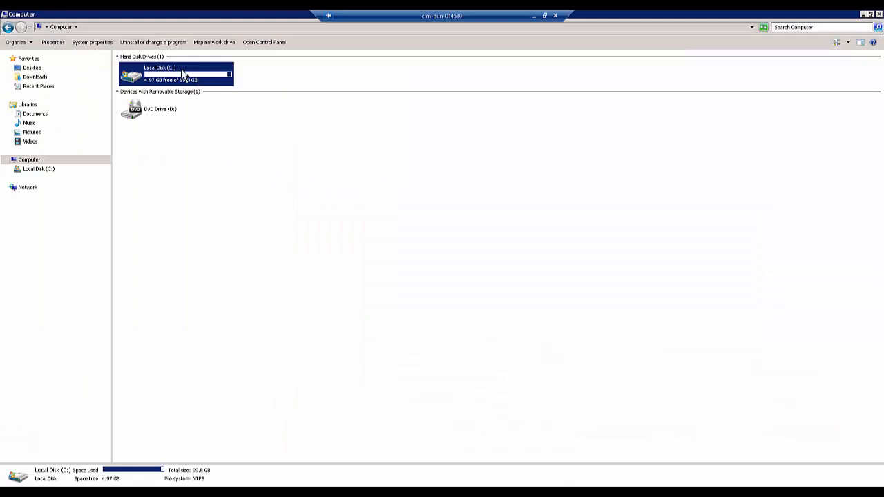
Check the used and free space of Local Disk (C:) in its properties on clm-pun-014639 and close them without changes
{"action": "right_click", "coordinate": [181, 70]}
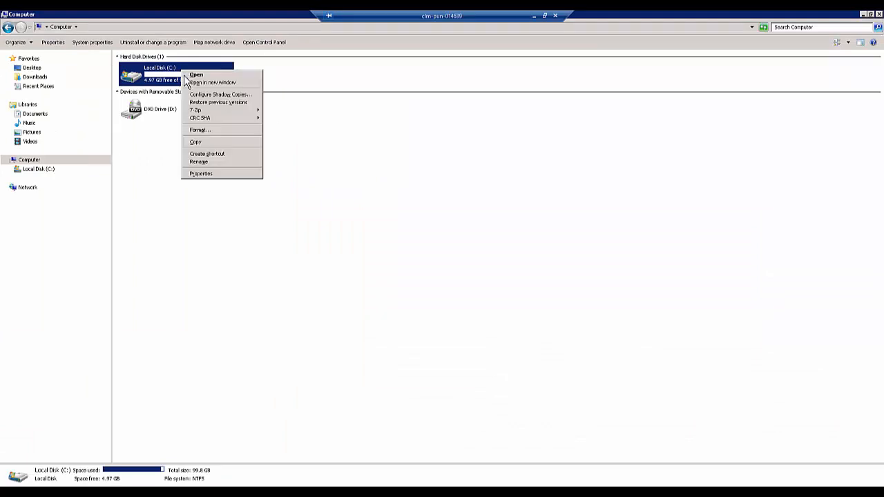
{"action": "left_click", "coordinate": [215, 174]}
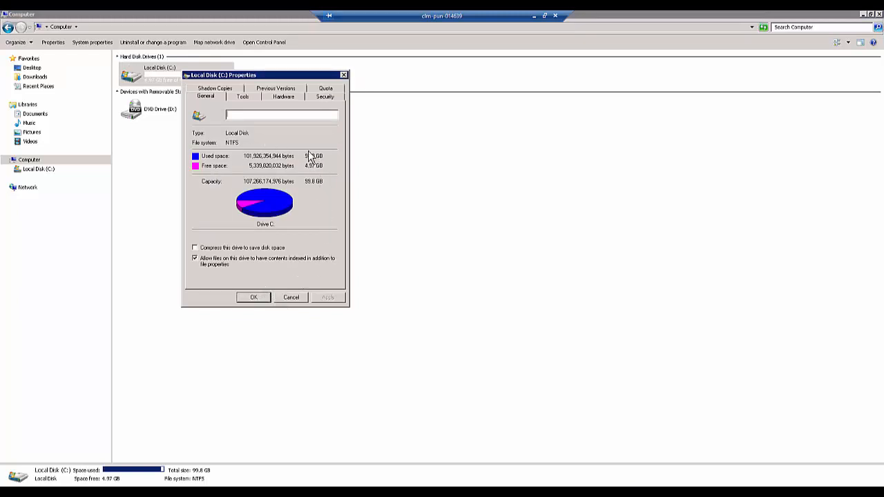
{"action": "left_click_drag", "start_coordinate": [308, 75], "coordinate": [353, 97]}
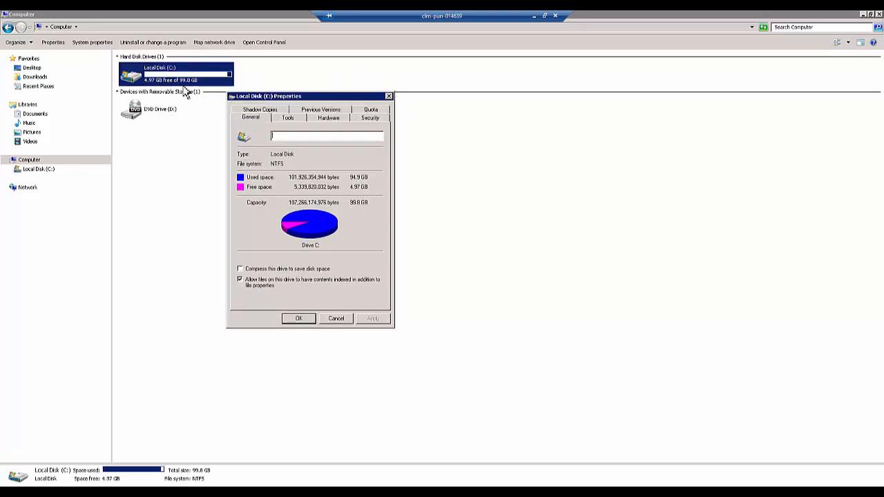
{"action": "left_click", "coordinate": [322, 321]}
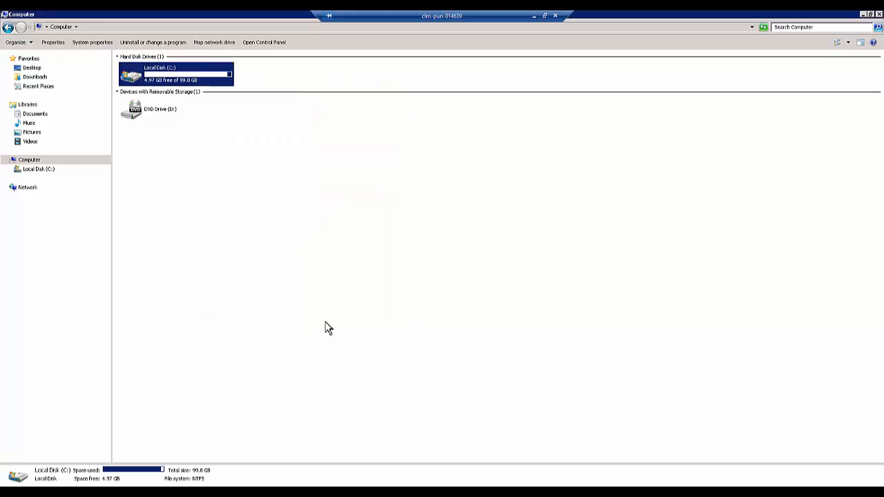